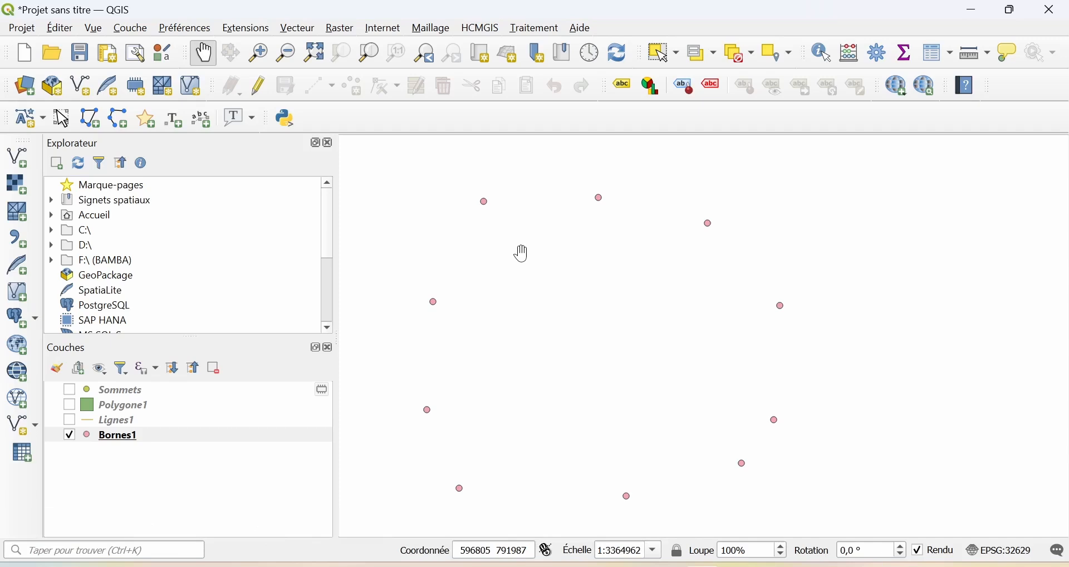
- Examine the coordinate reference system and units in the information properties of the Bornes1 layer
left_click(162, 439)
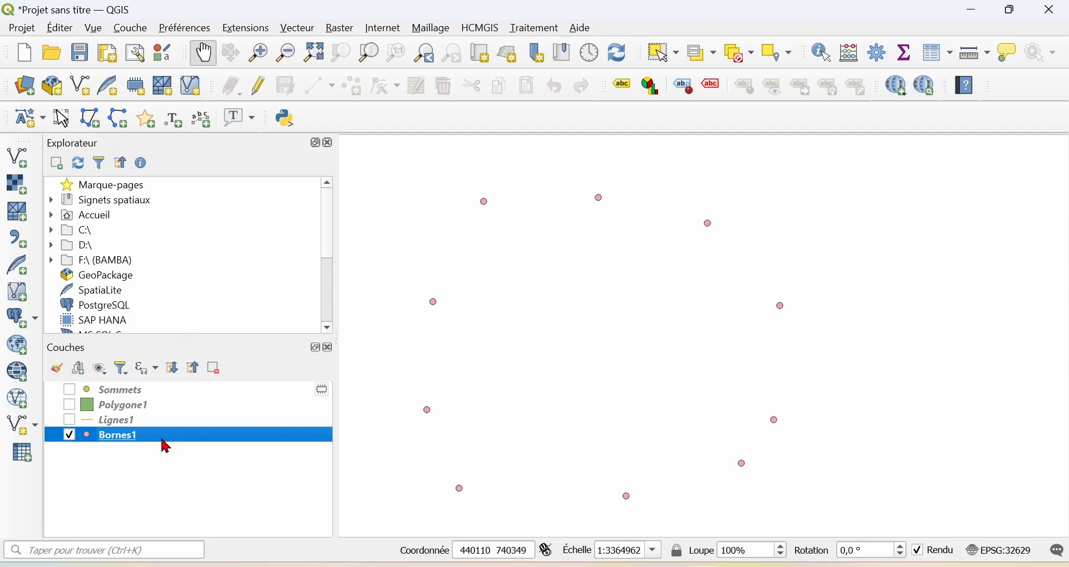
right_click(165, 449)
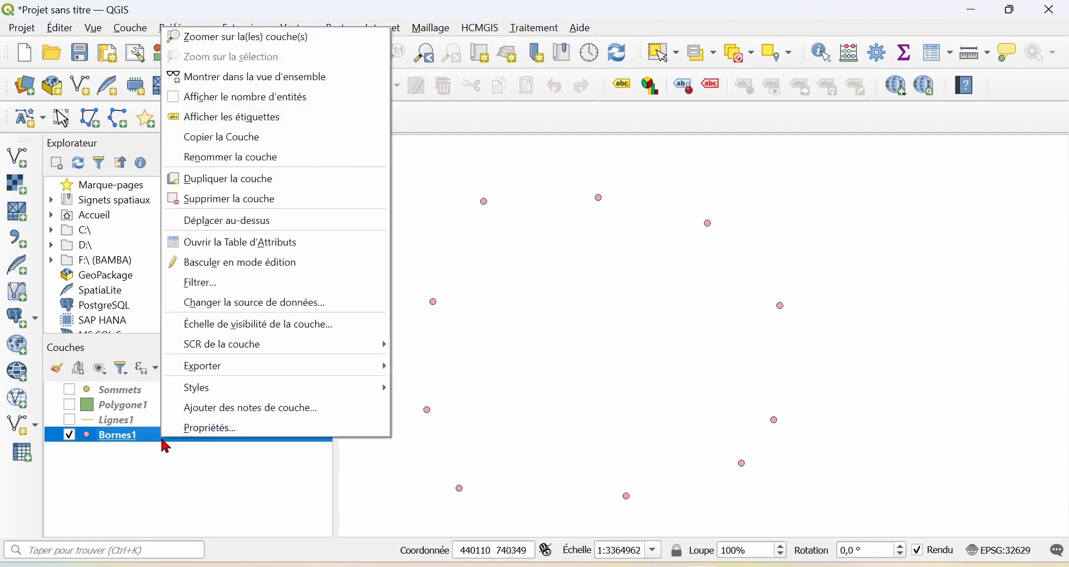
left_click(210, 435)
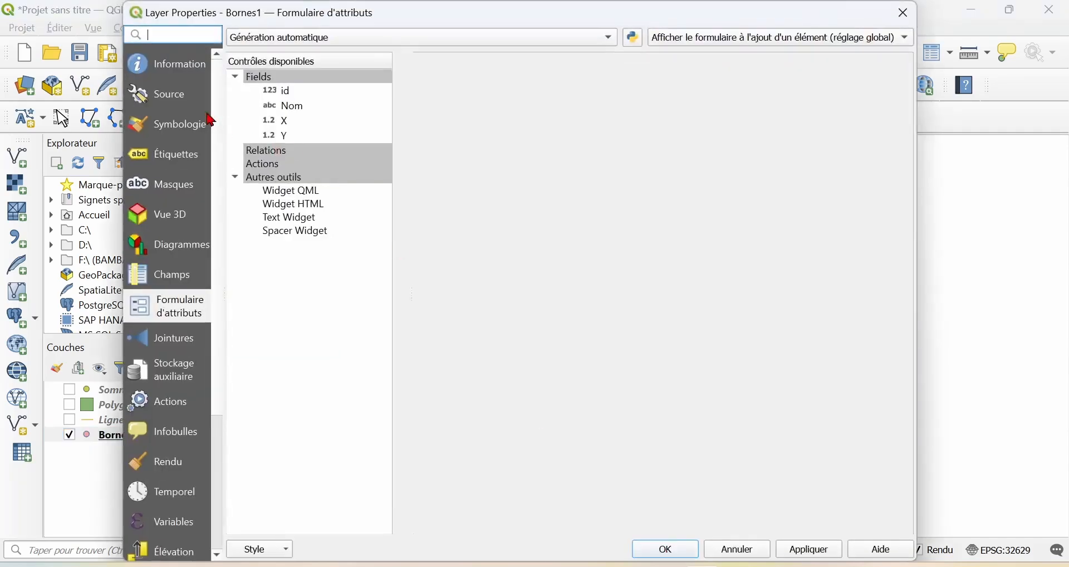
left_click(190, 78)
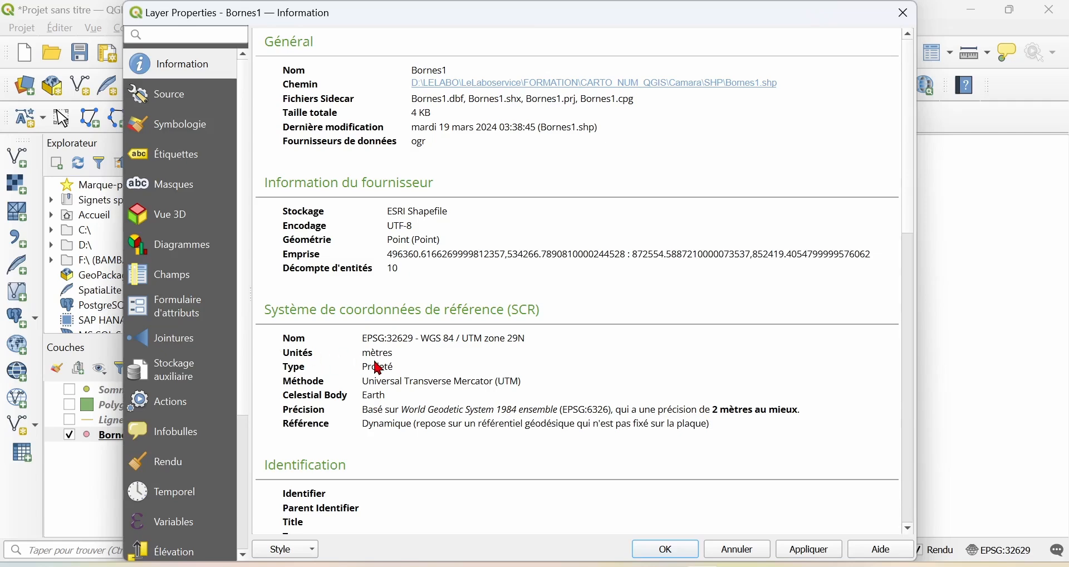
left_click(905, 20)
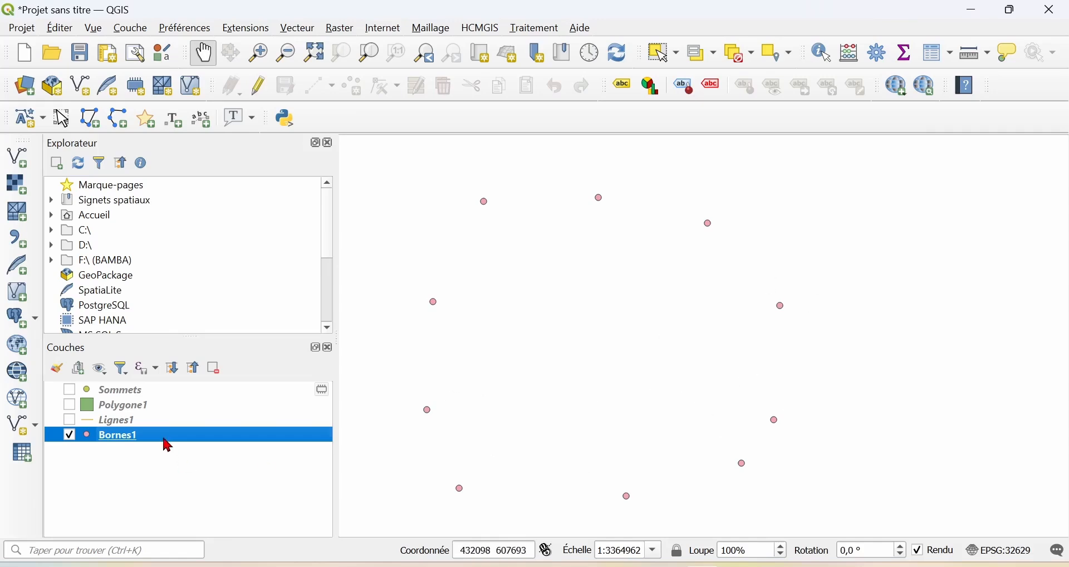
- Set up a new virtual field named X1 of type Décimal (double) for the Bornes1 attribute table in the field calculator
key("F6")
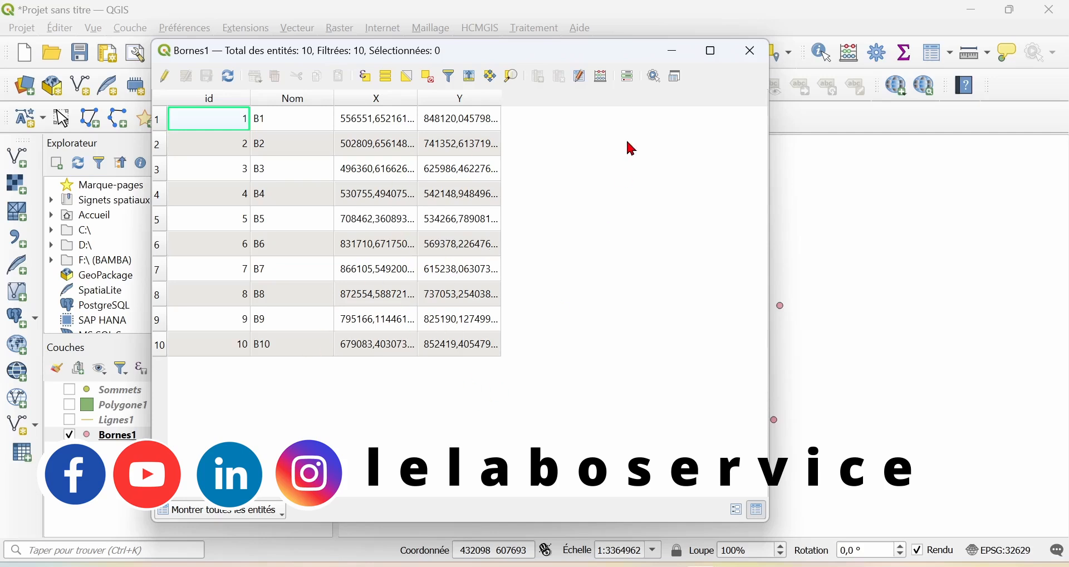
left_click(602, 79)
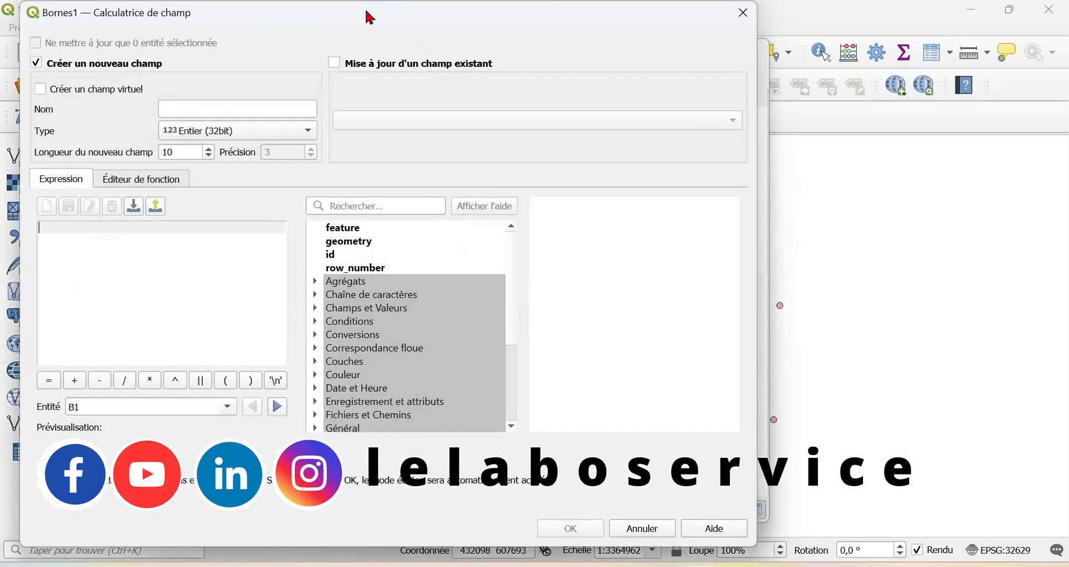
left_click_drag(370, 18, 607, 23)
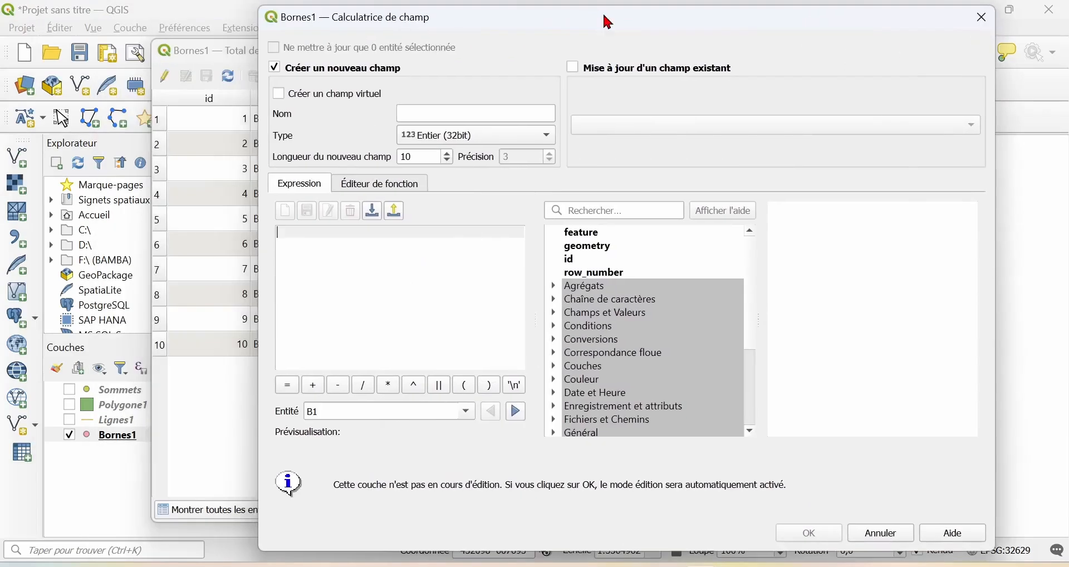
left_click(279, 94)
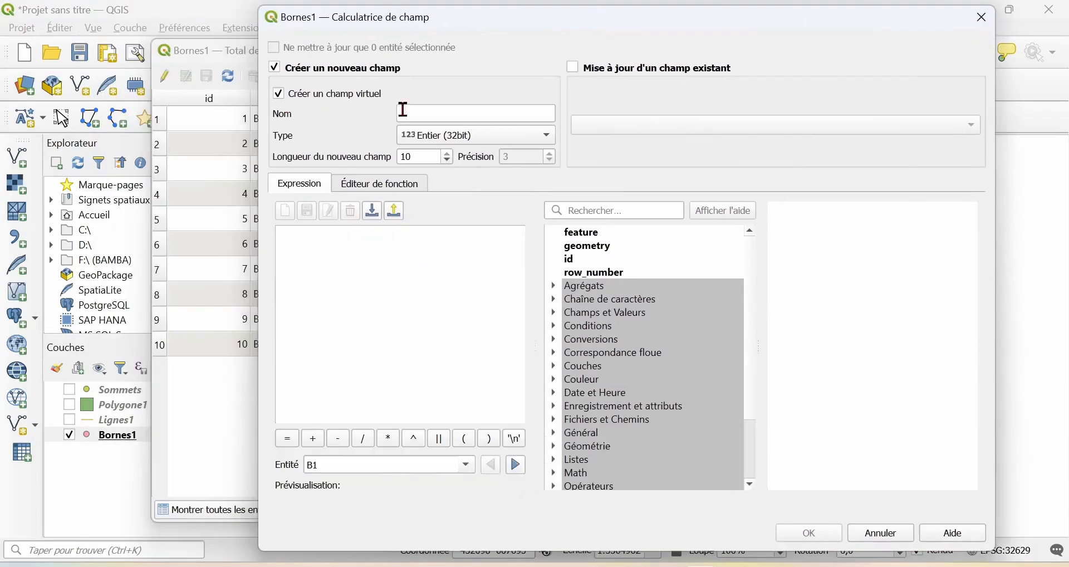
left_click(438, 121)
type("X")
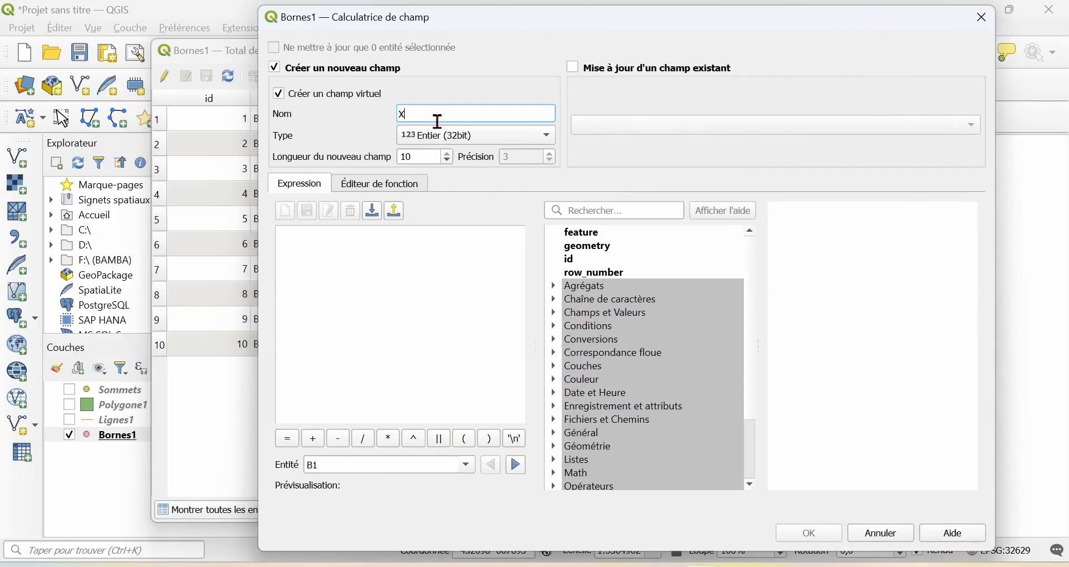
type("1")
key("BackSpace")
type("1")
left_click(549, 142)
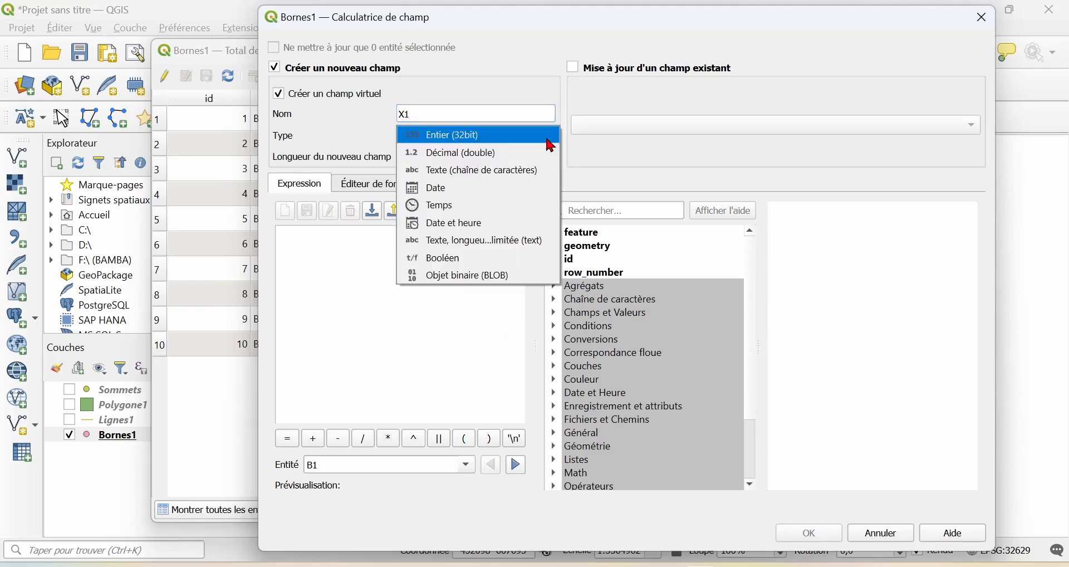
left_click(497, 153)
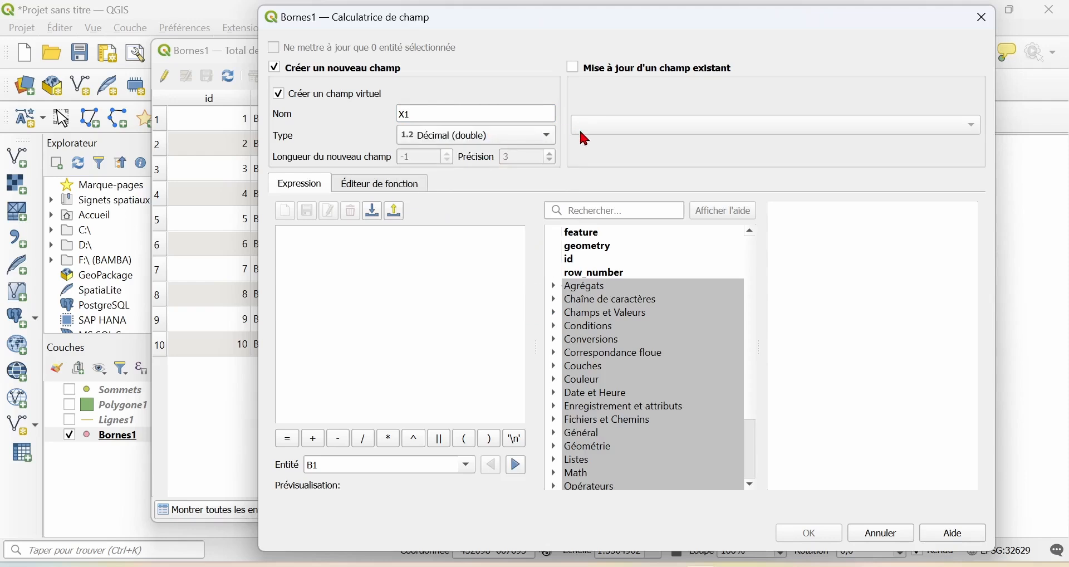
- Use the geometry function $x as the expression for X1 and create the field
scroll(613, 377, "down", 2)
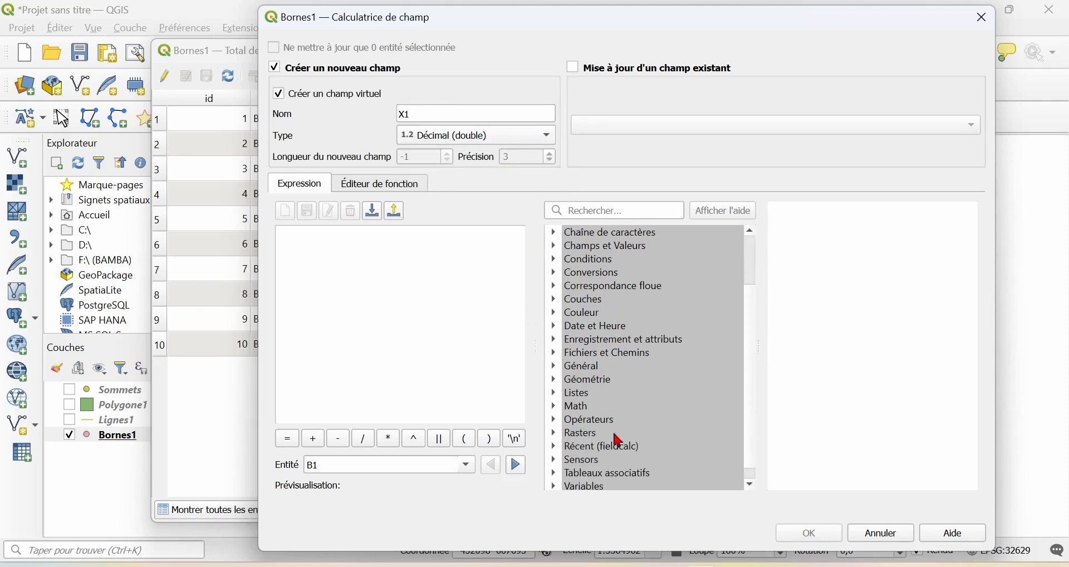
left_click(556, 382)
scroll(613, 446, "down", 20)
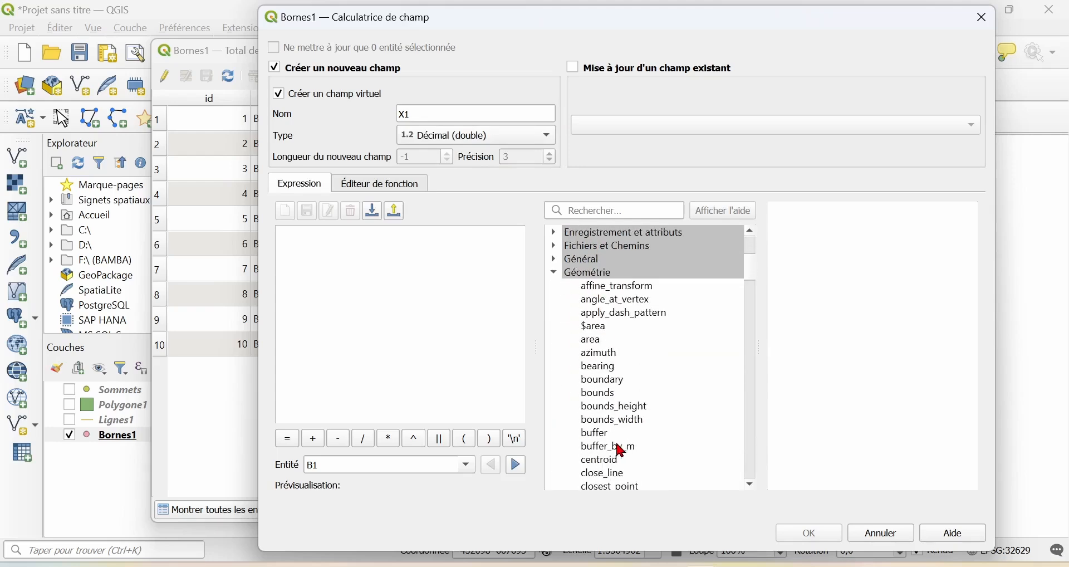
scroll(623, 452, "down", 20)
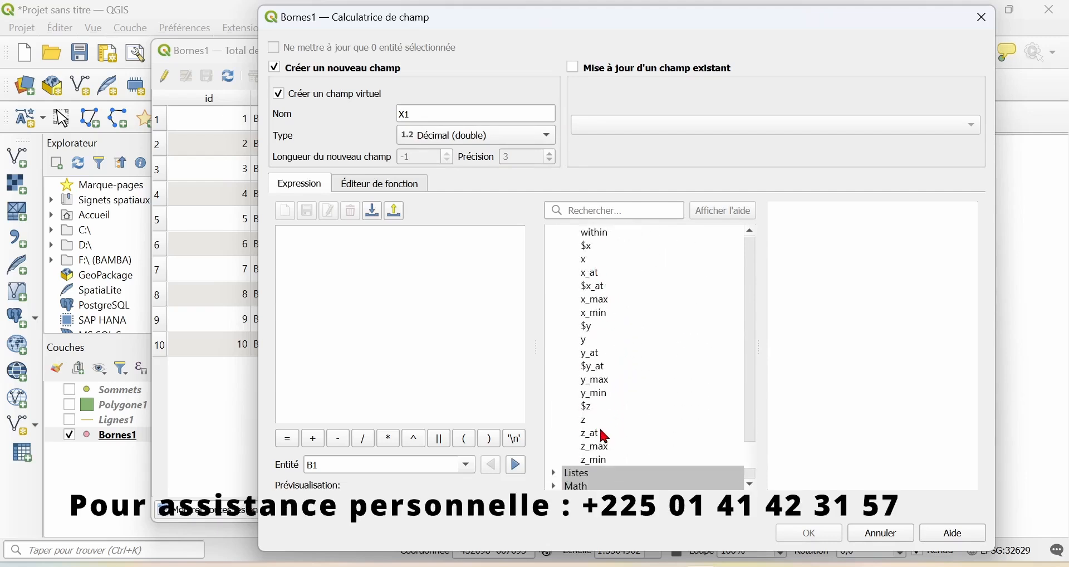
scroll(634, 394, "down", 3)
scroll(634, 395, "up", 6)
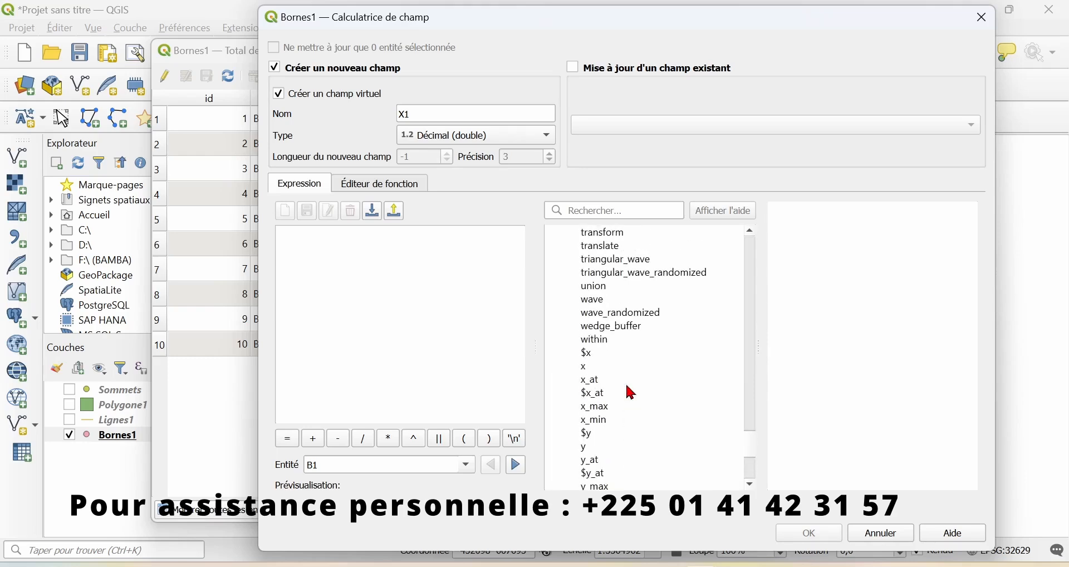
left_click(588, 355)
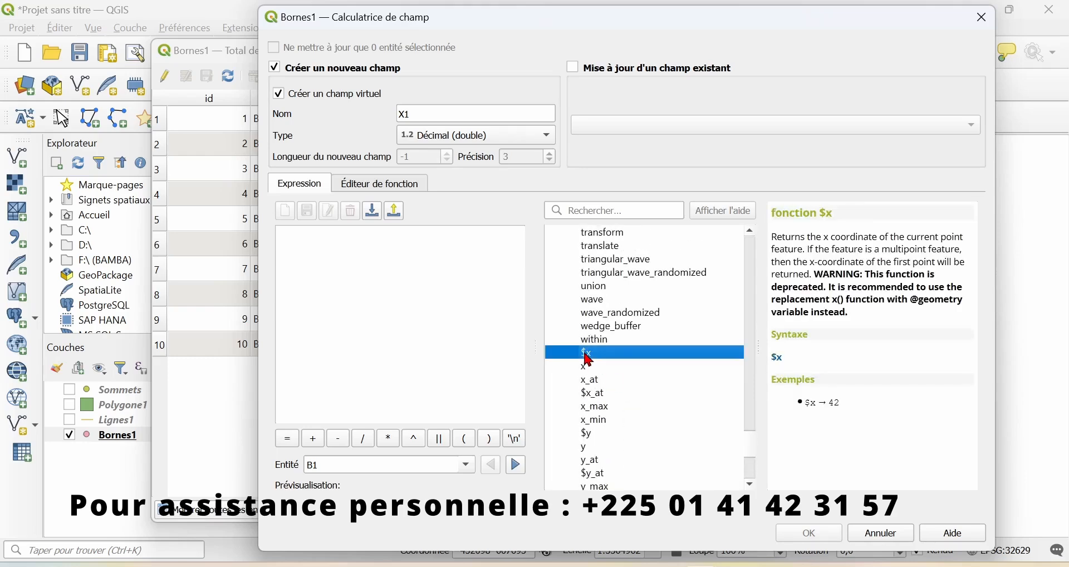
double_click(588, 356)
left_click(831, 536)
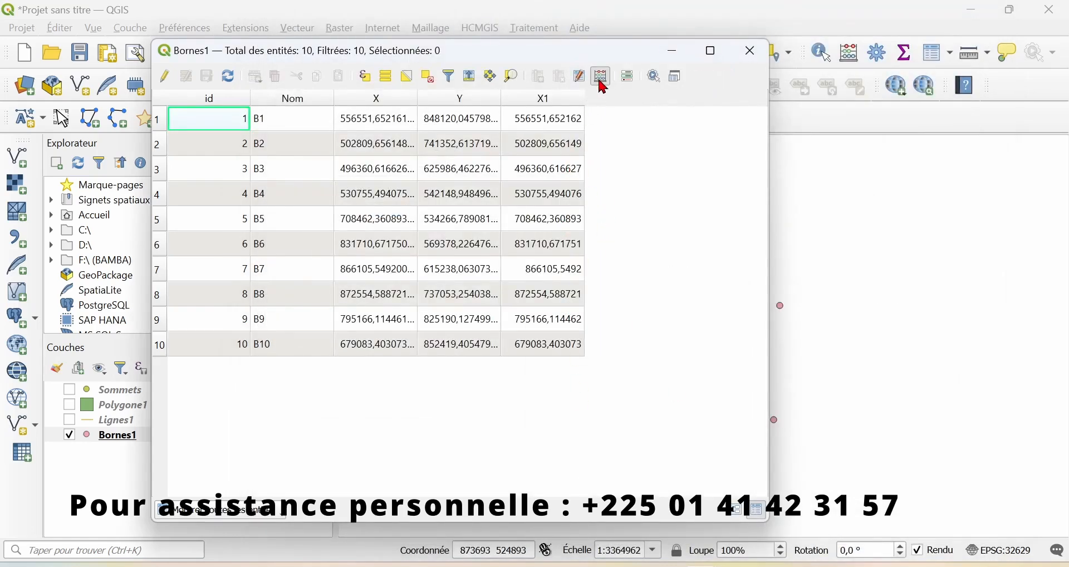
- Add a virtual field named Y1 to Bornes1 with the expression $y, keeping the Entier (32bit) type, and close the attribute table
left_click(603, 78)
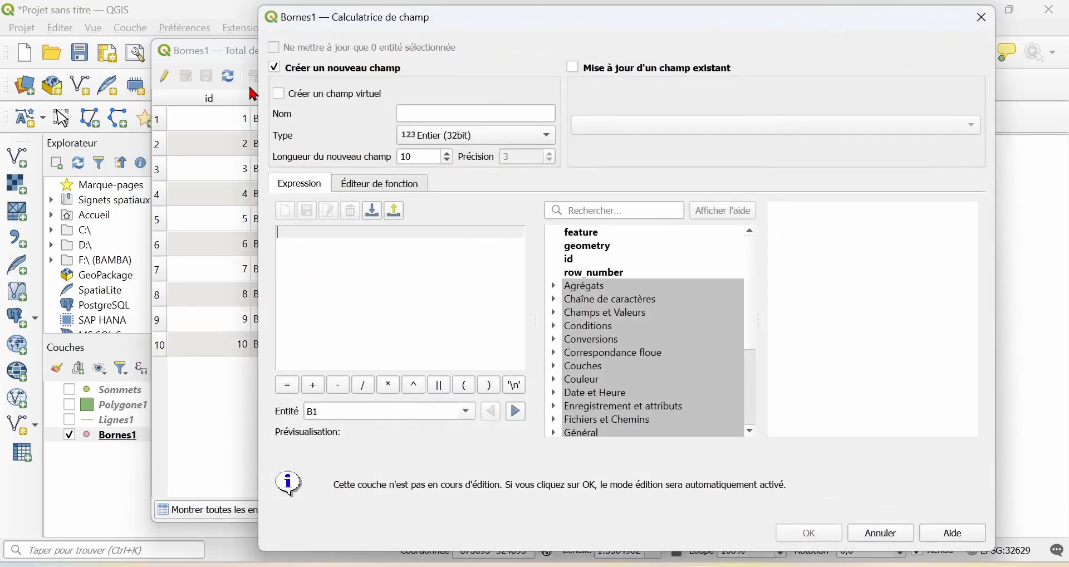
left_click(278, 99)
left_click(409, 113)
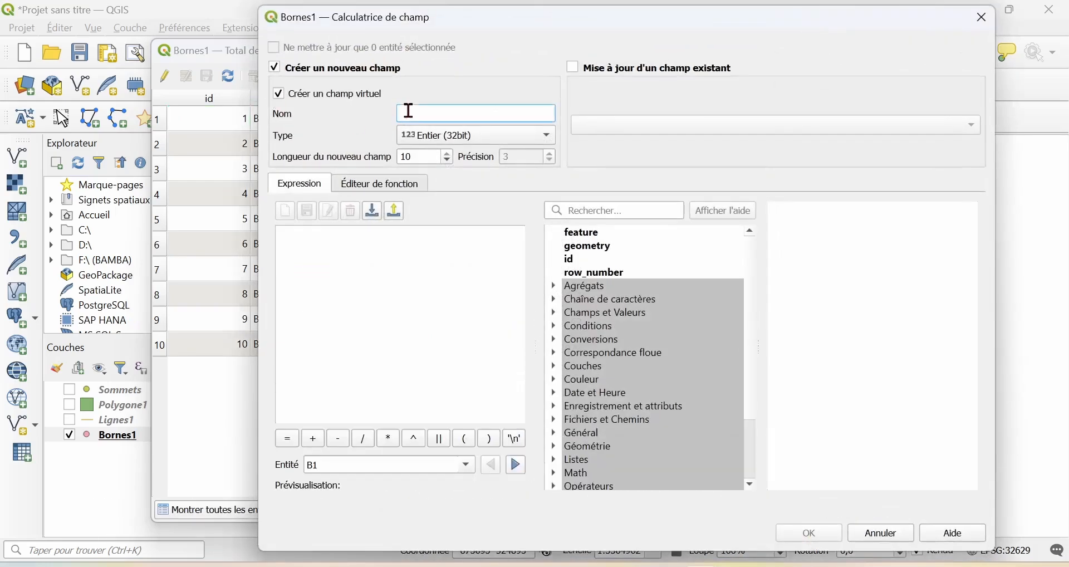
type("Y1")
left_click(439, 259)
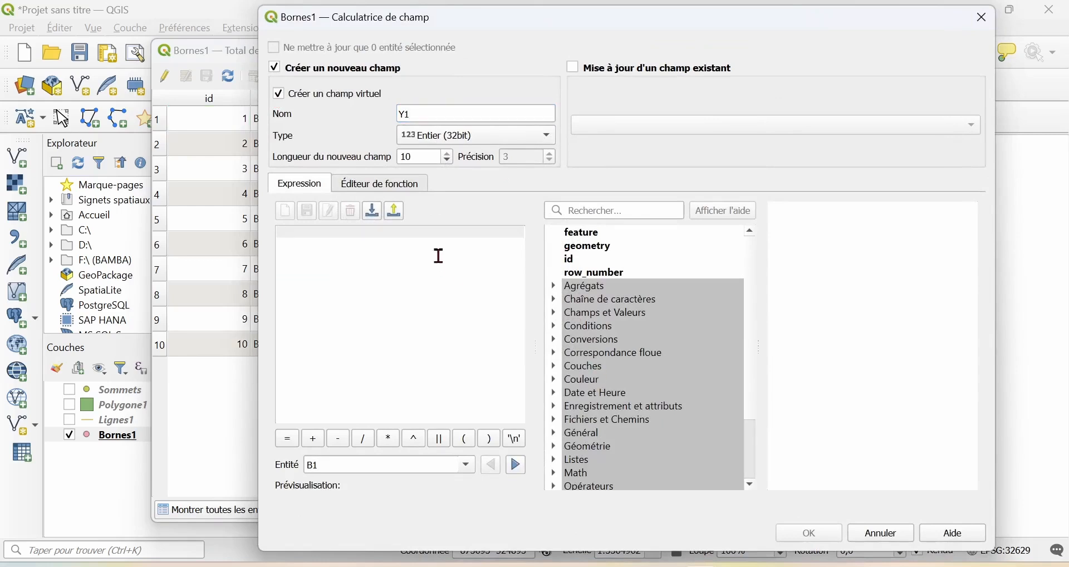
type("$")
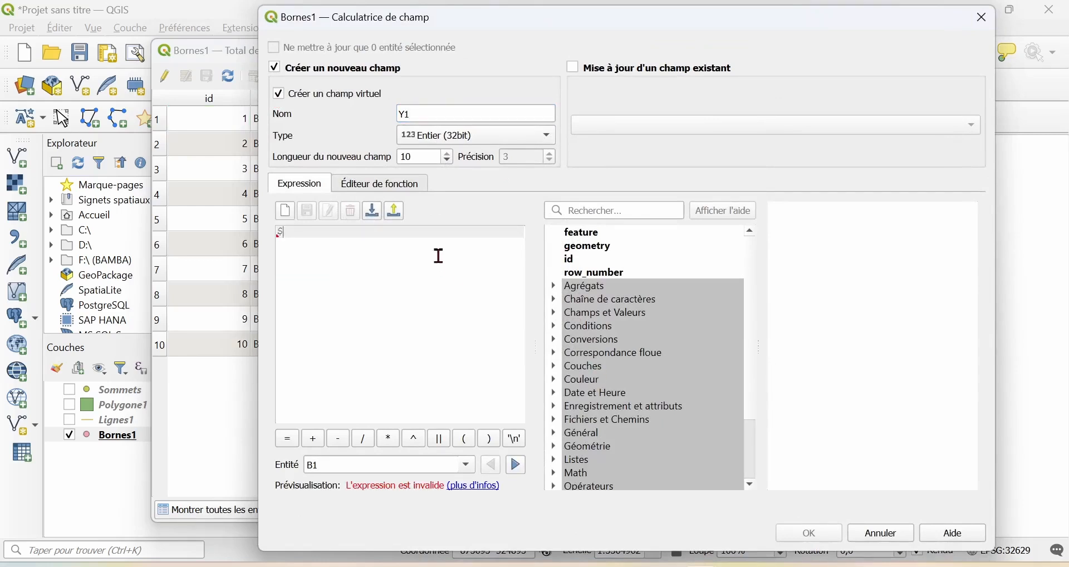
type("t")
key("BackSpace")
type("y")
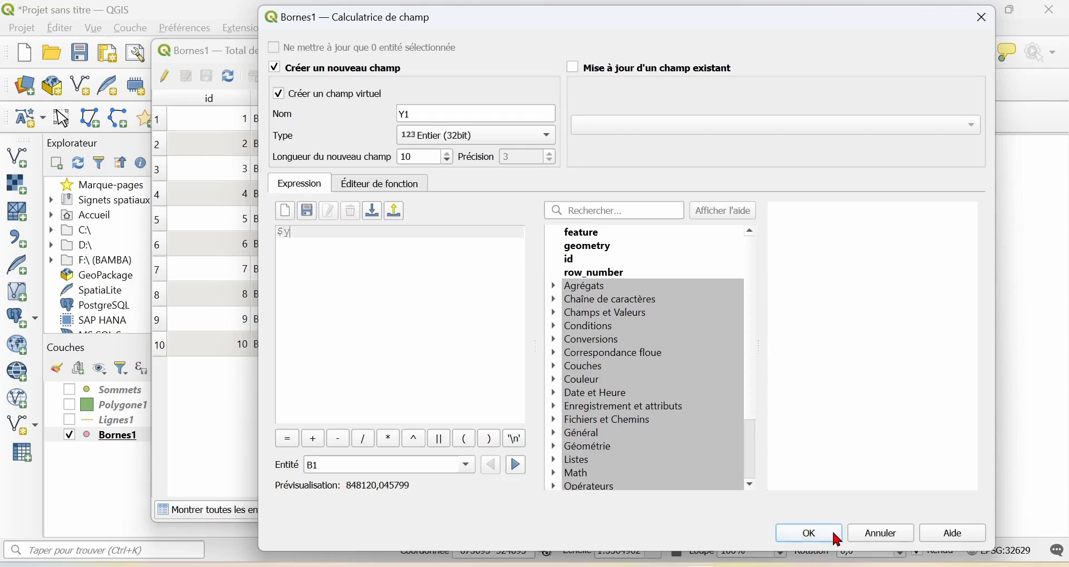
left_click(836, 536)
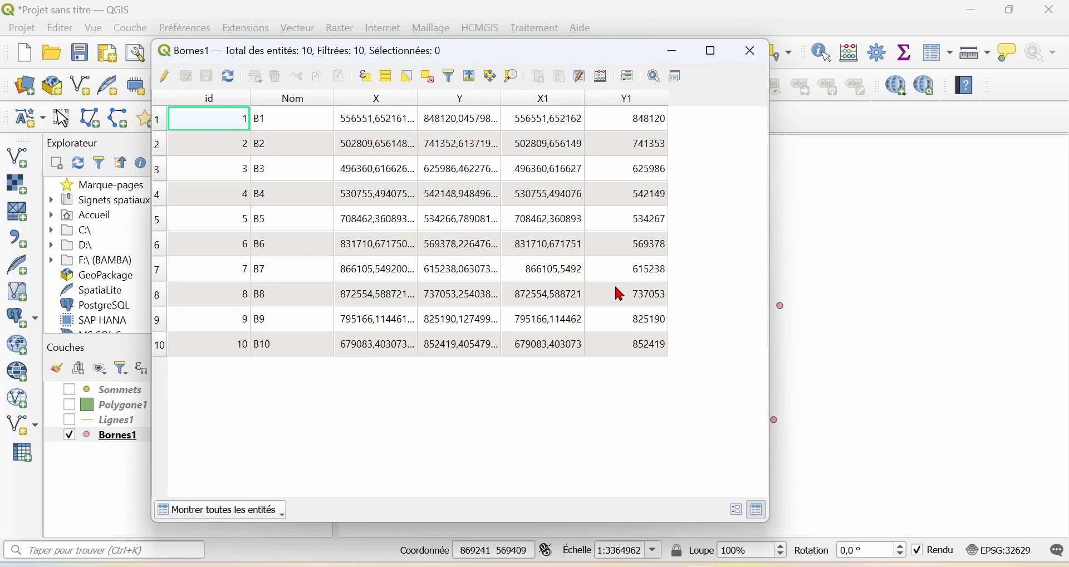
left_click(755, 52)
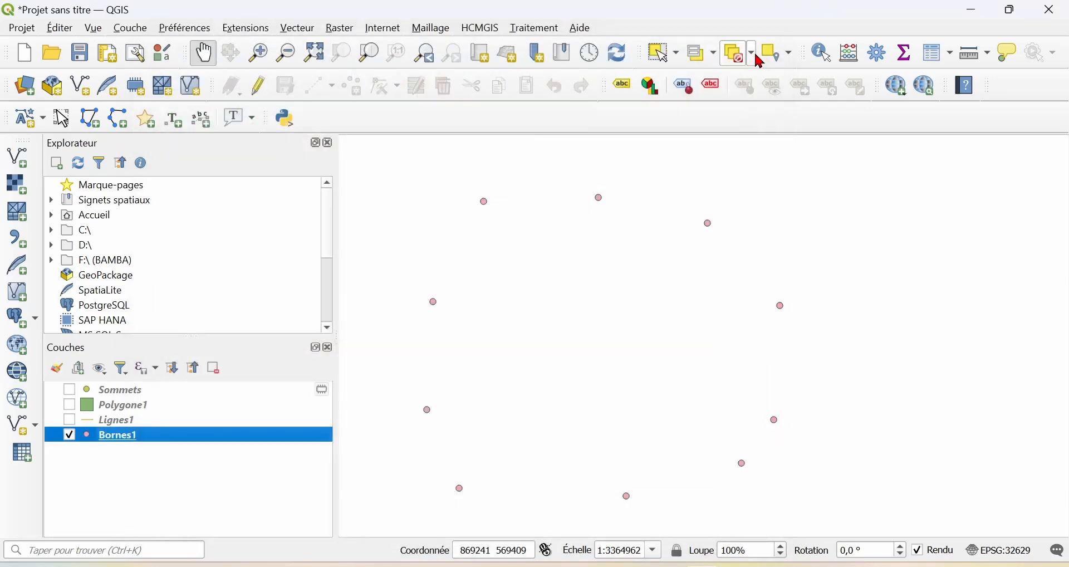
- Prepare an export of the Bornes1 features as an ESRI Shapefile named Bornes2.shp in the SHP folder
right_click(172, 444)
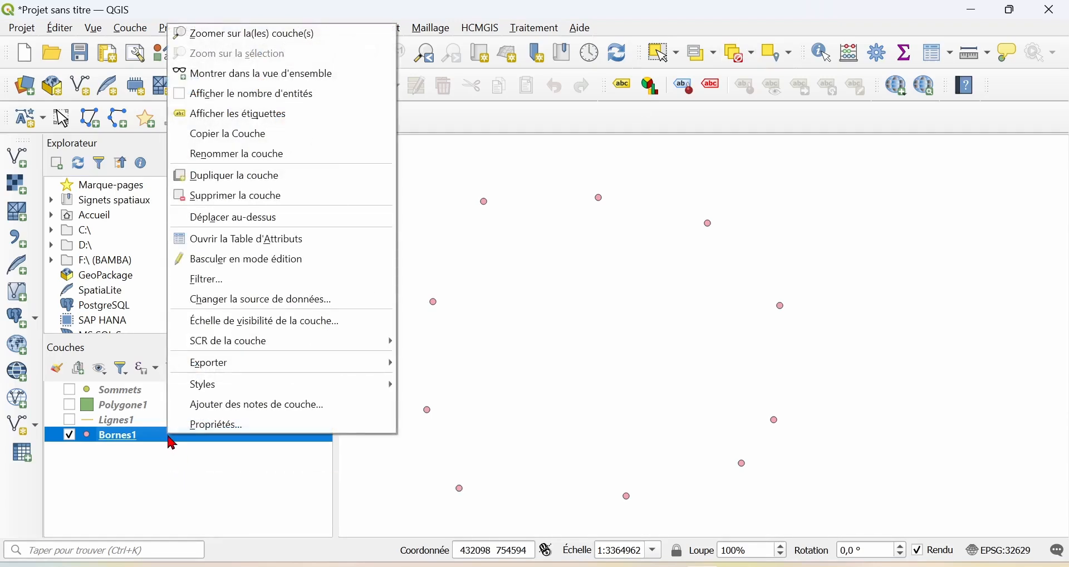
mouse_move(248, 372)
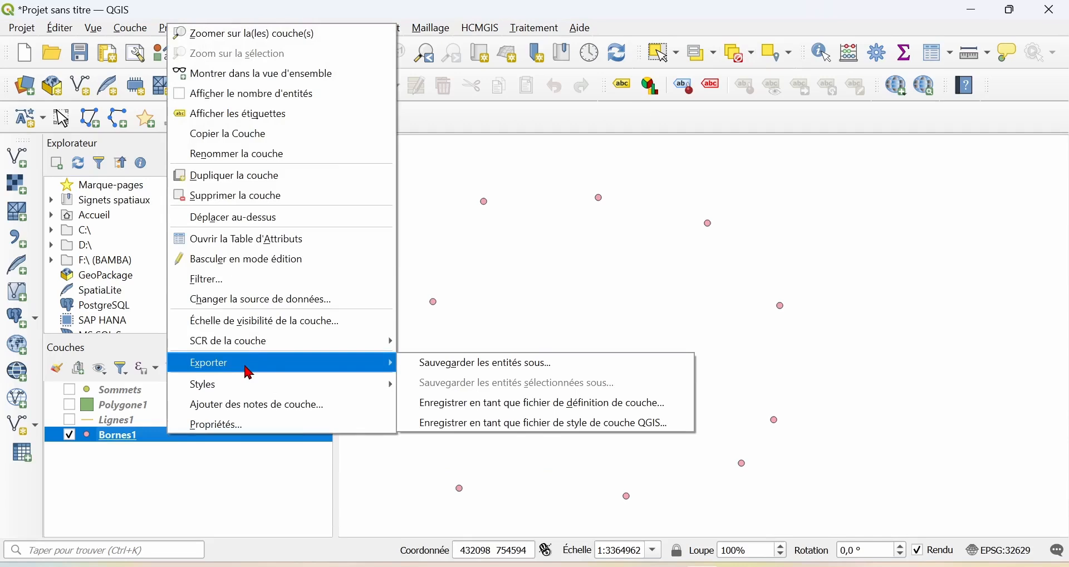
left_click(548, 372)
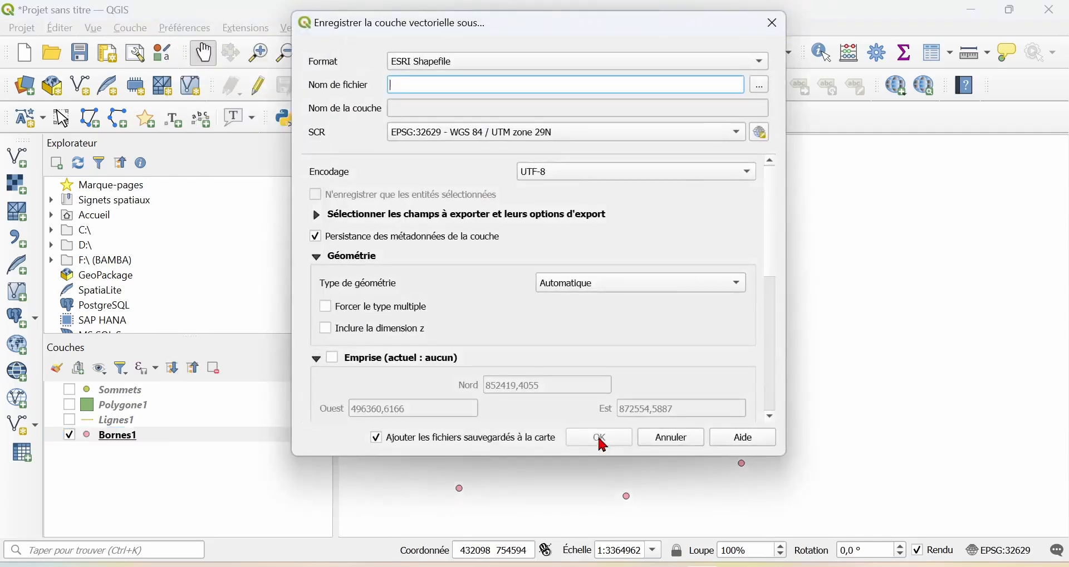
left_click(765, 91)
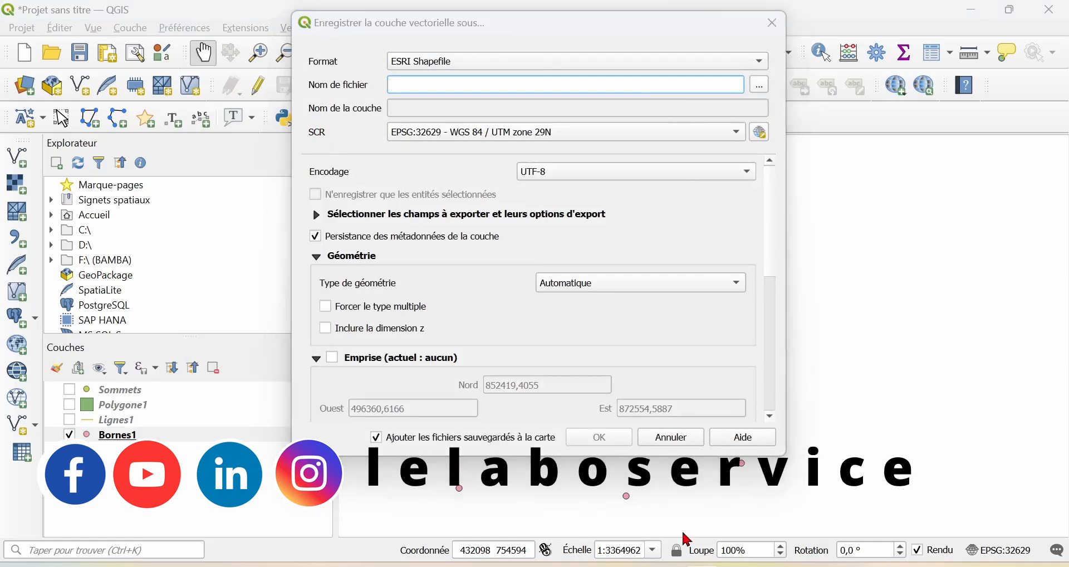
type("borne2")
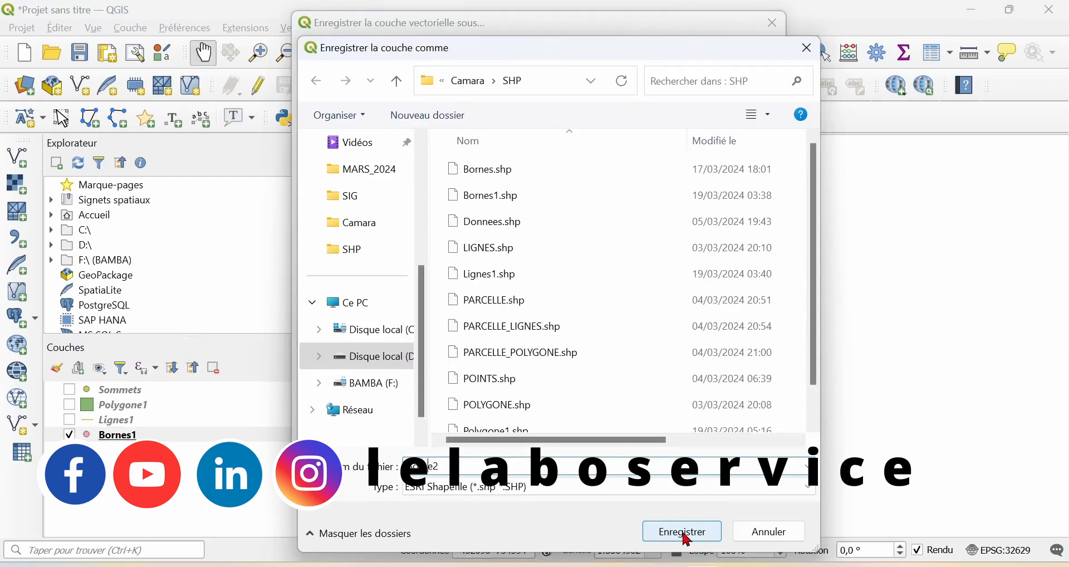
type("s")
left_click(684, 532)
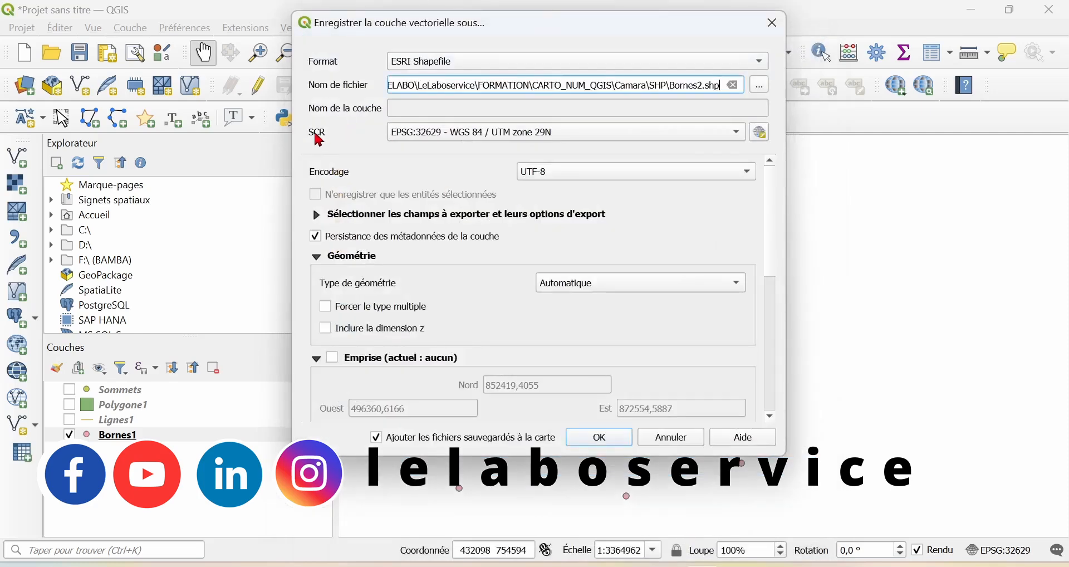
- Set the export's coordinate reference system to EPSG:4326 - WGS 84 and save the Bornes2 layer, adding it to the map
left_click(740, 137)
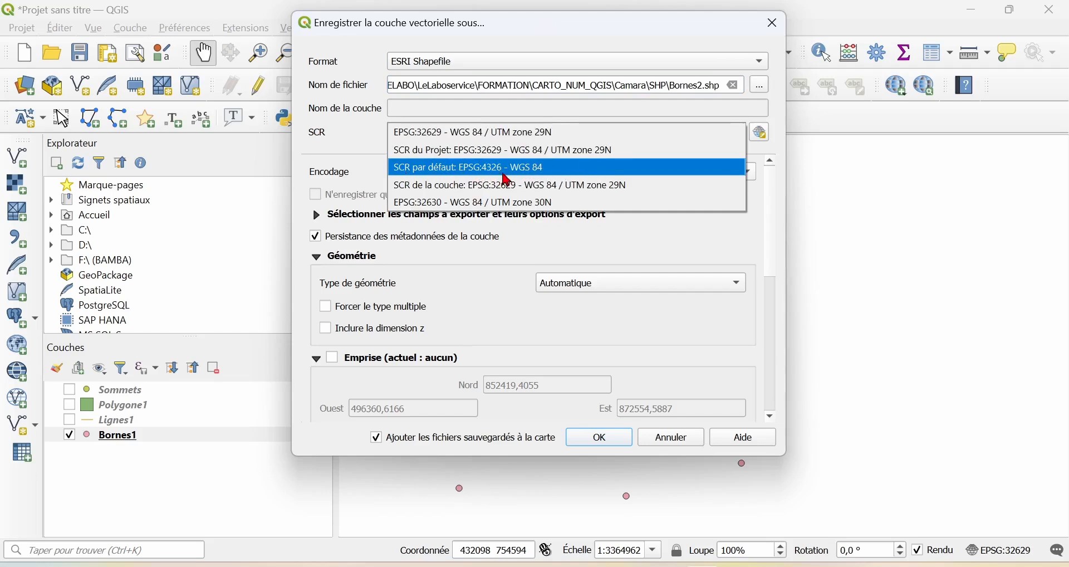
left_click(572, 168)
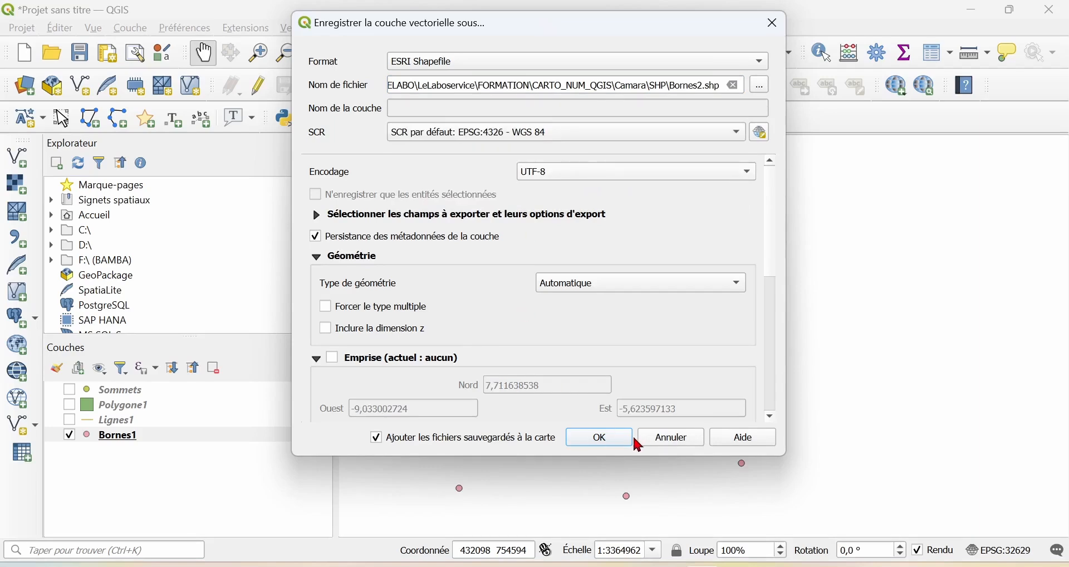
left_click(616, 438)
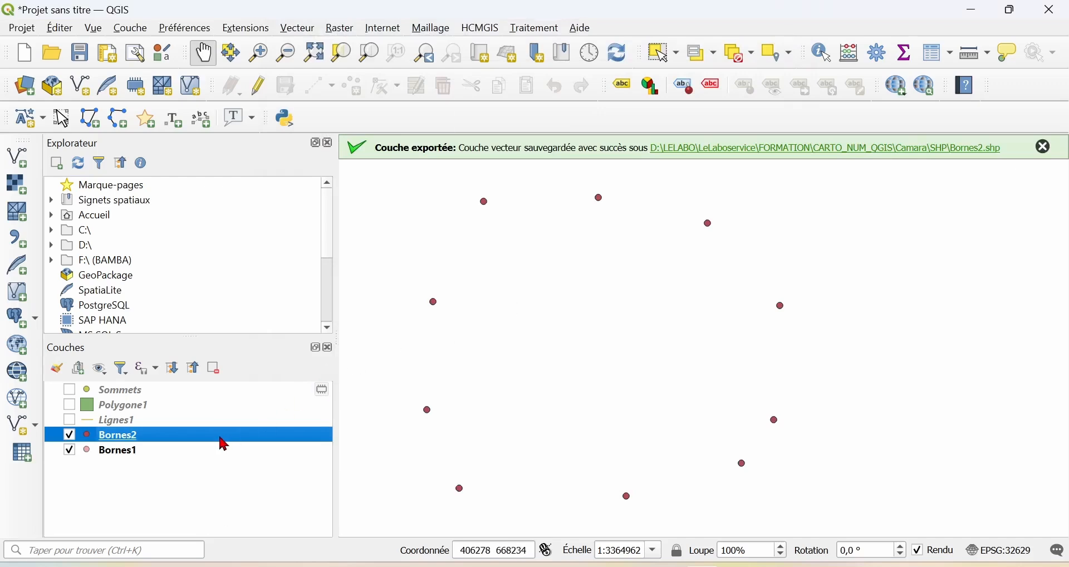
- Check the coordinate reference system of the Bornes2 layer in its properties
right_click(223, 443)
left_click(269, 434)
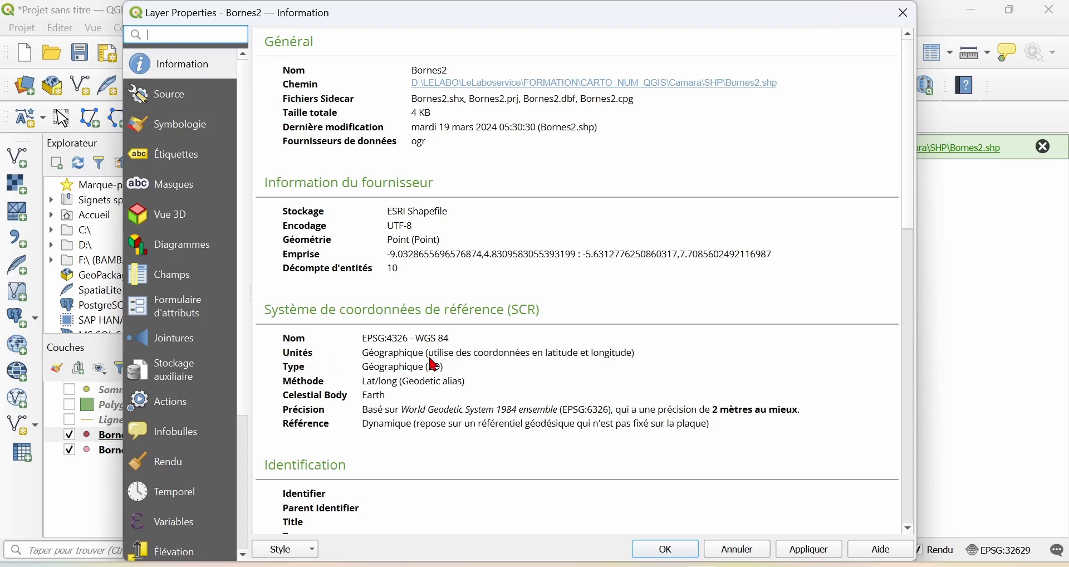
left_click(911, 14)
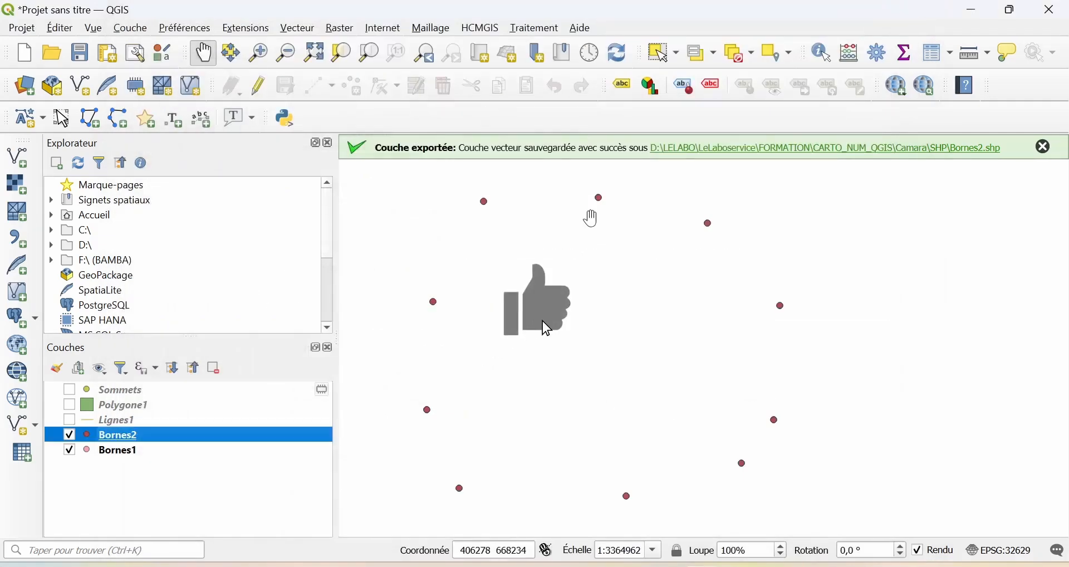
- Add a virtual field named X2 of type Décimal (double) to the Bornes2 attribute table with the expression $x
key("F6")
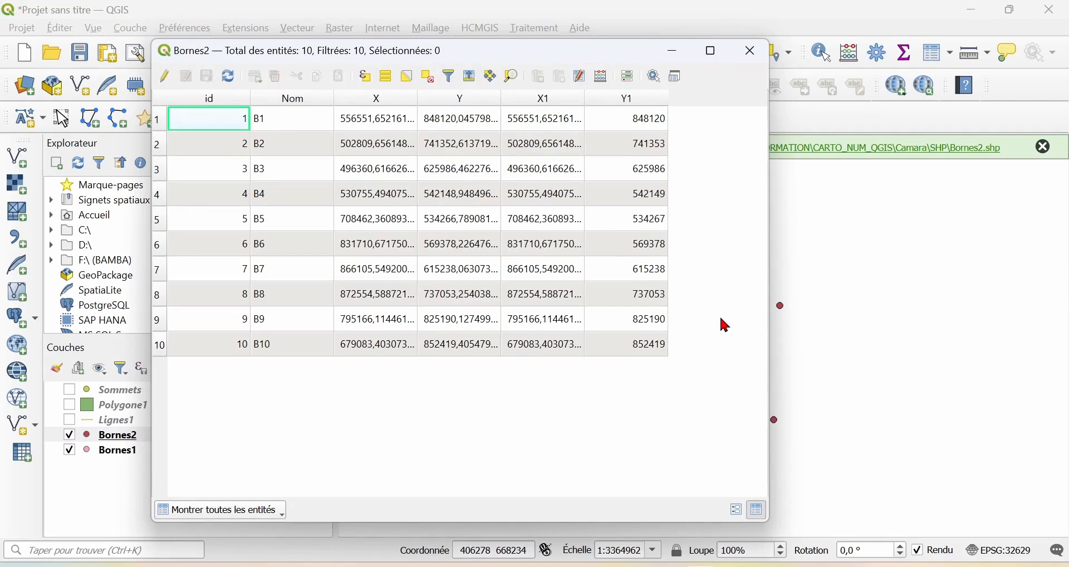
left_click(603, 78)
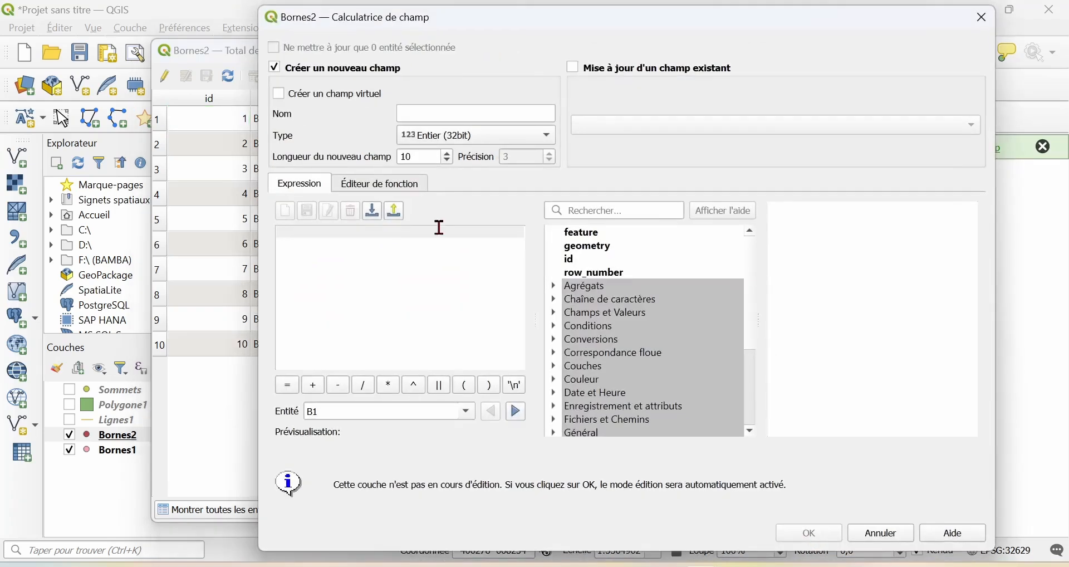
left_click(280, 94)
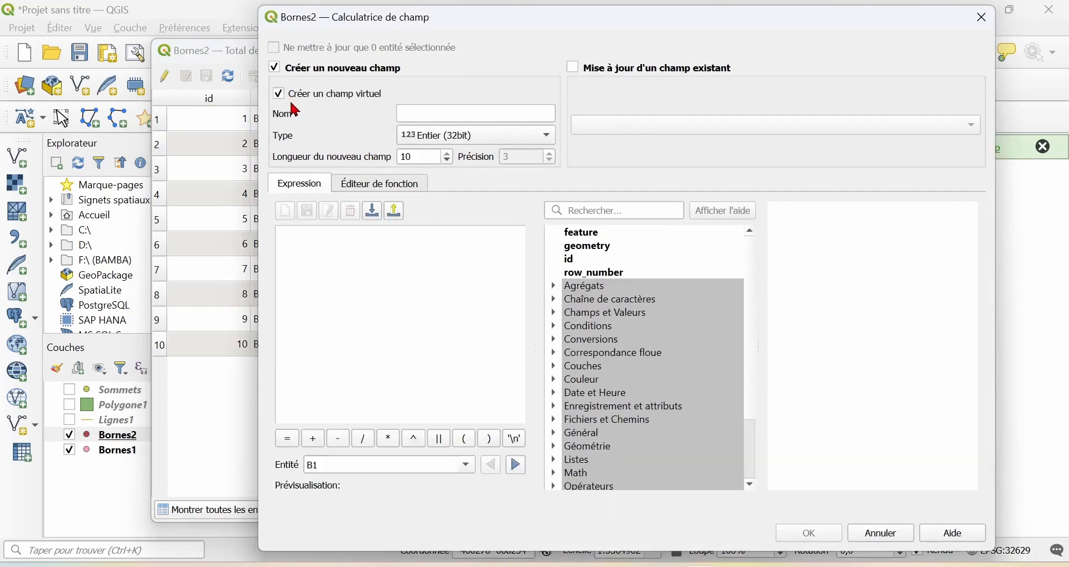
left_click(423, 118)
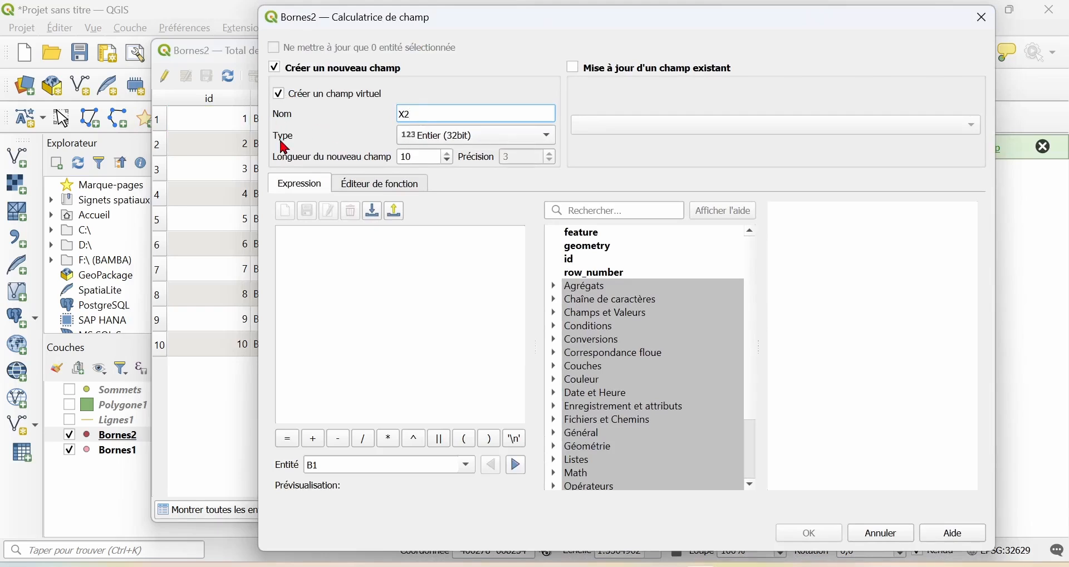
left_click(438, 137)
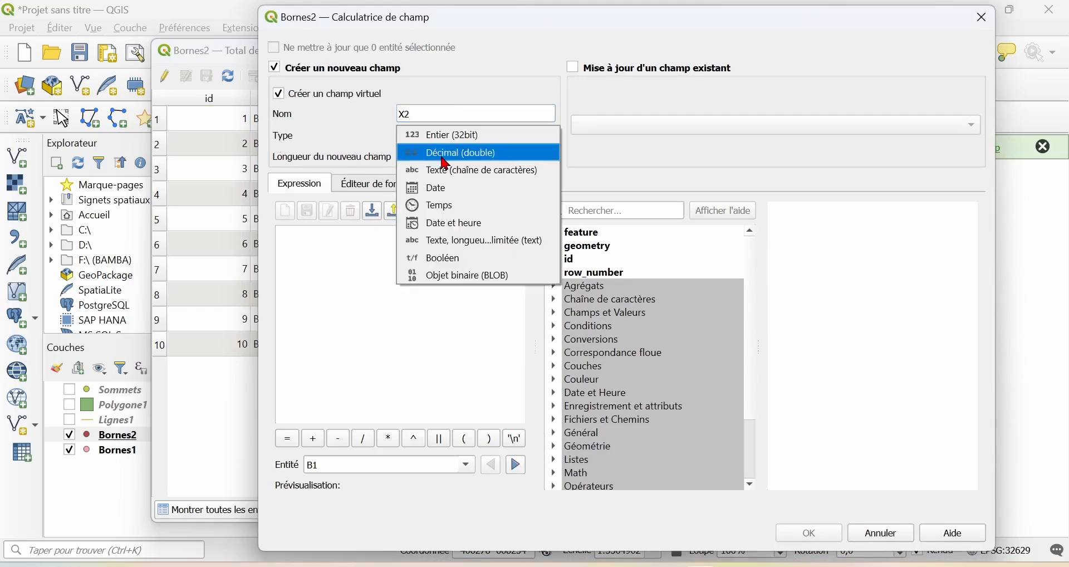
left_click(445, 162)
left_click(402, 241)
type("$")
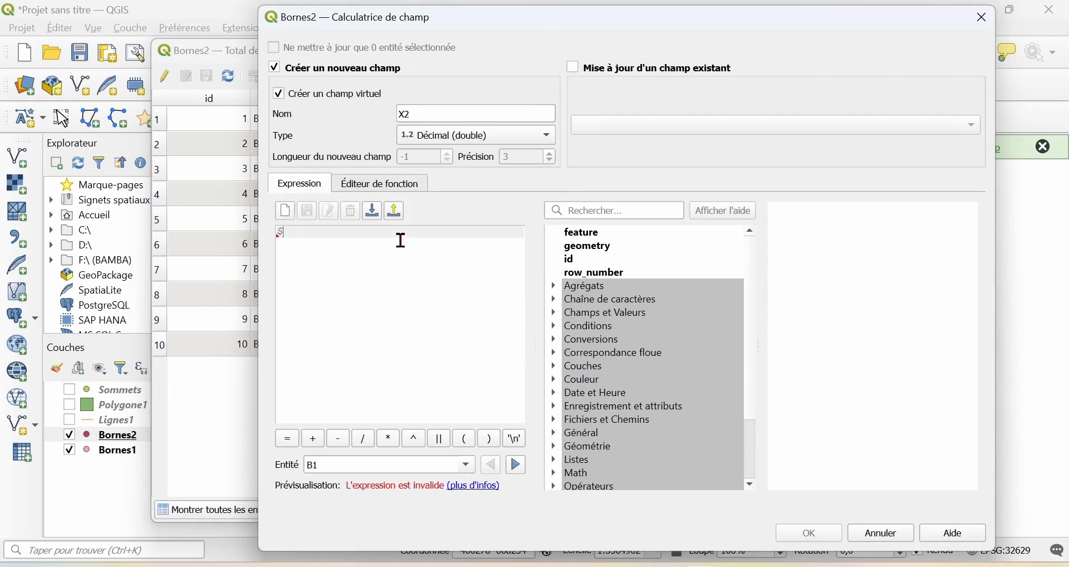
type("x")
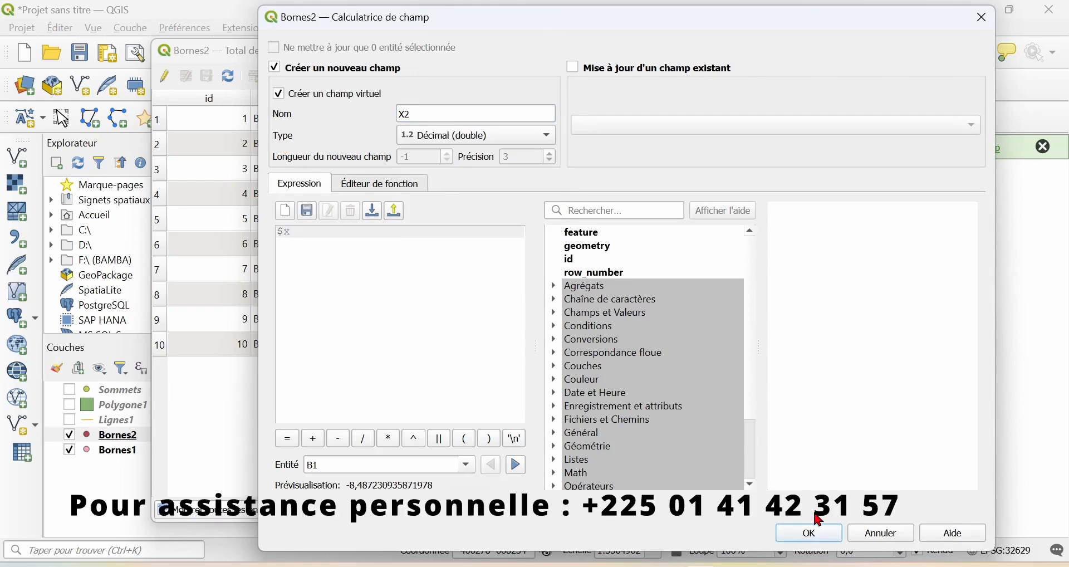
left_click(814, 536)
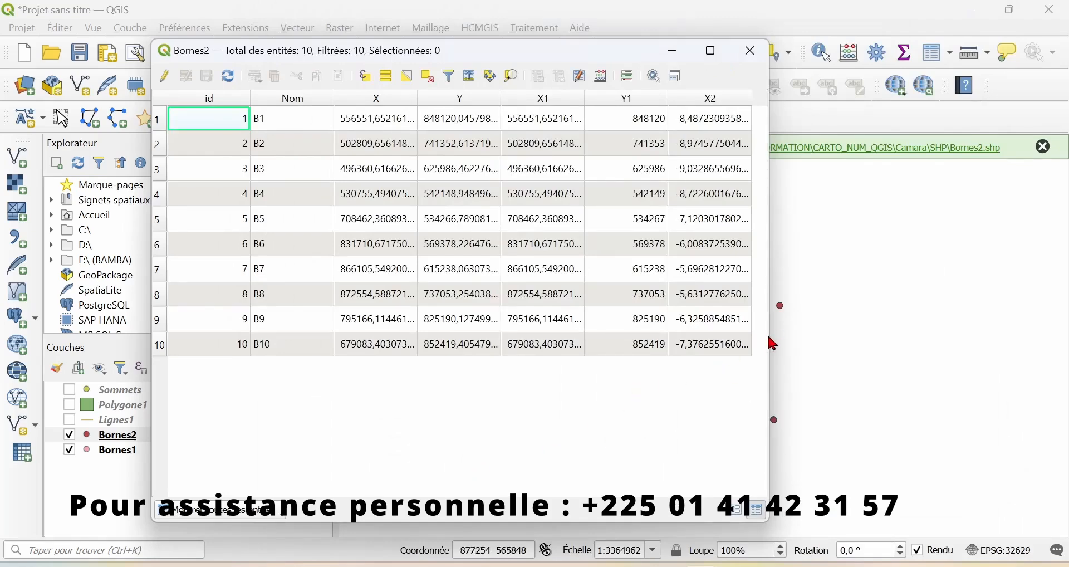
- Widen the Bornes2 attribute table and add a virtual field named Y2 of type Décimal (double) with the expression $Y
left_click_drag(775, 346, 948, 313)
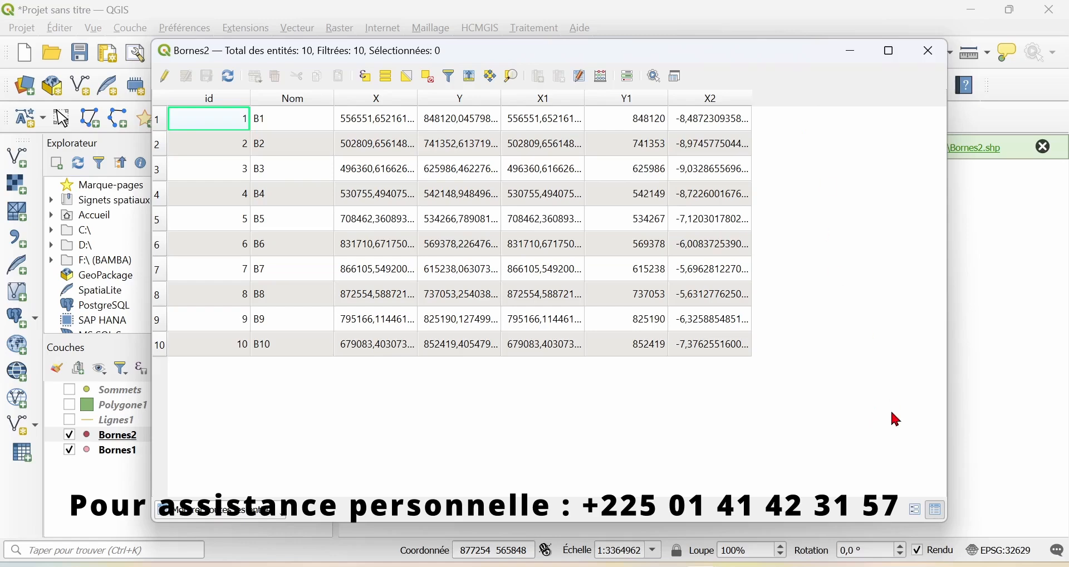
left_click(608, 80)
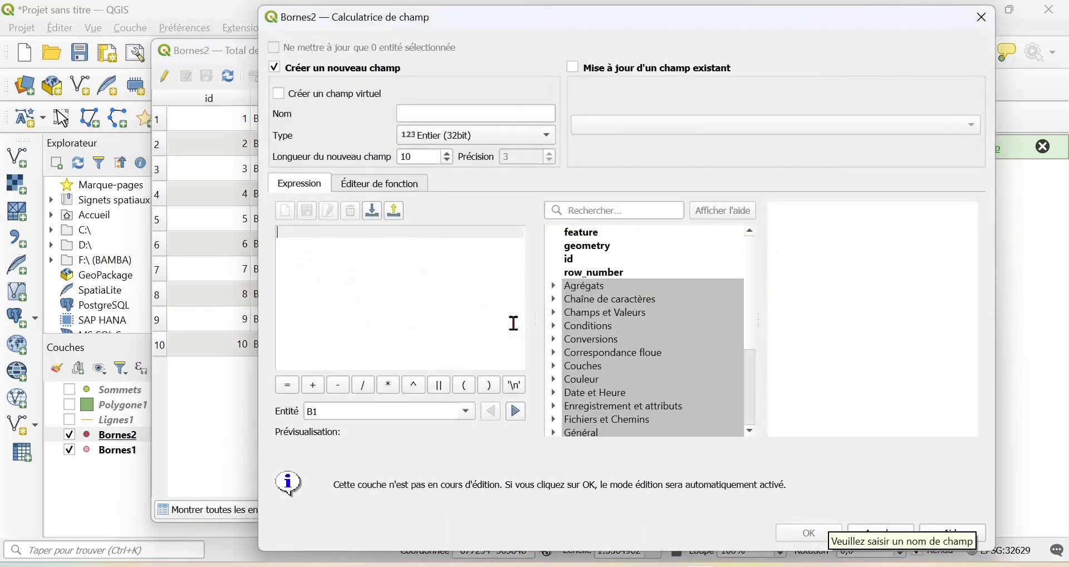
left_click(279, 93)
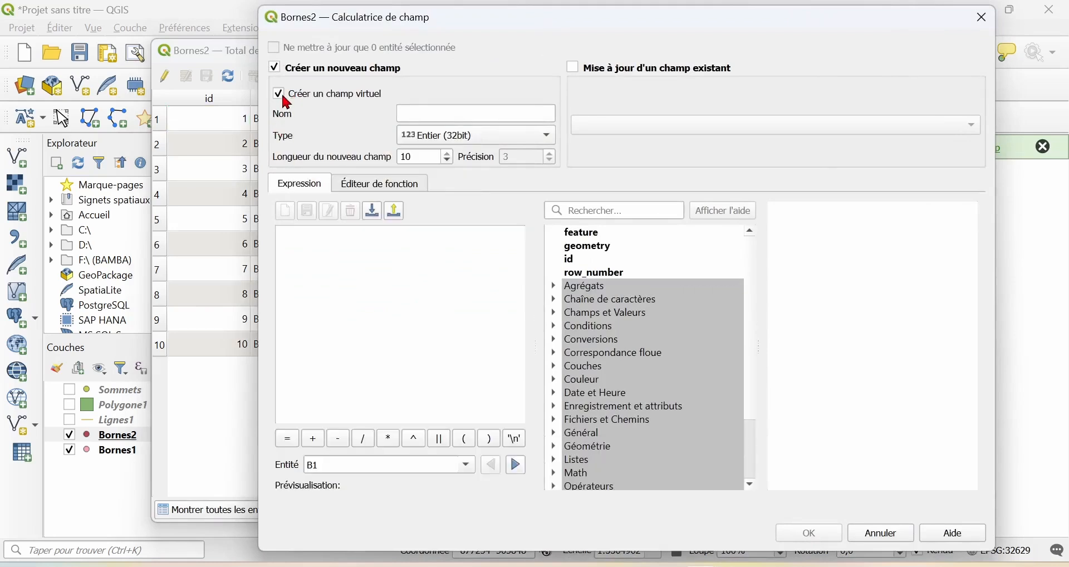
left_click(408, 107)
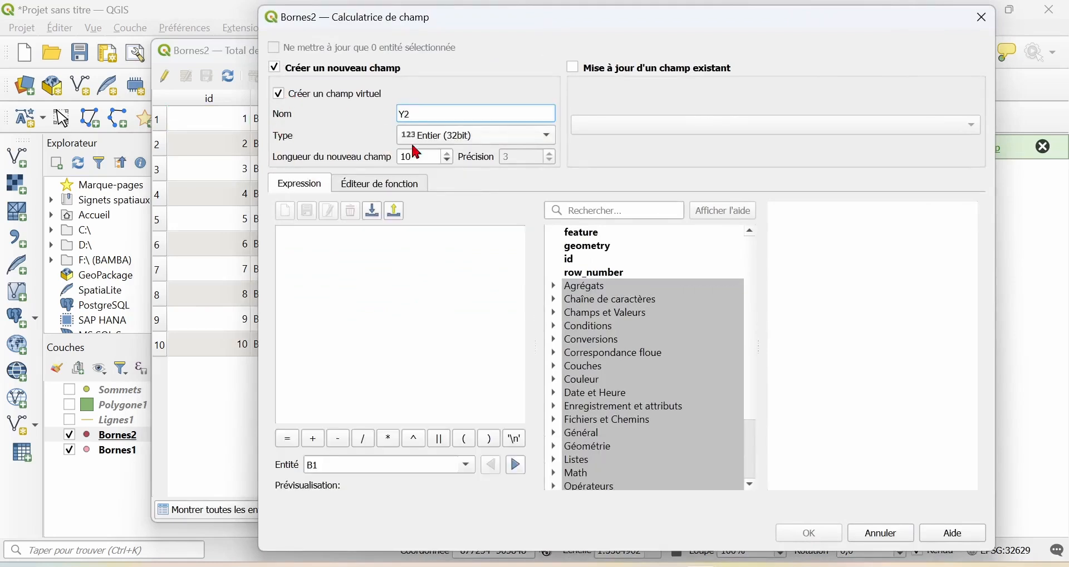
left_click(459, 139)
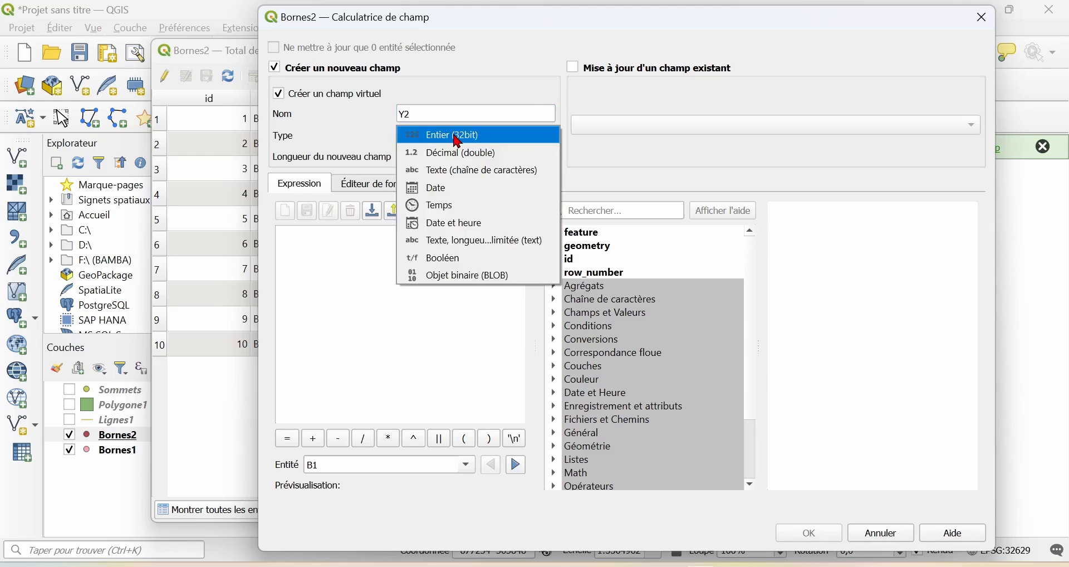
left_click(453, 160)
left_click(355, 249)
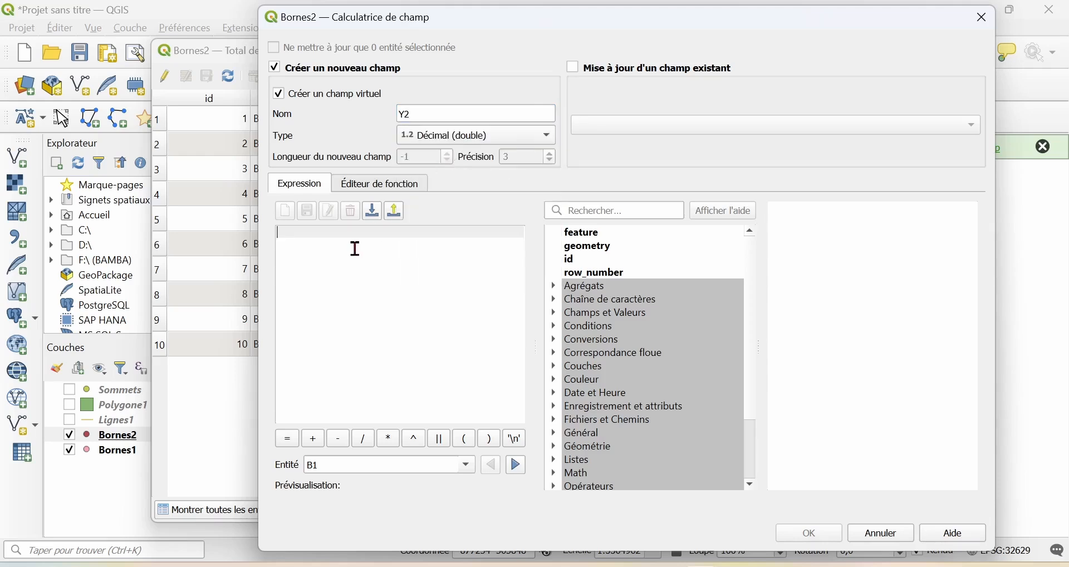
type("$Y")
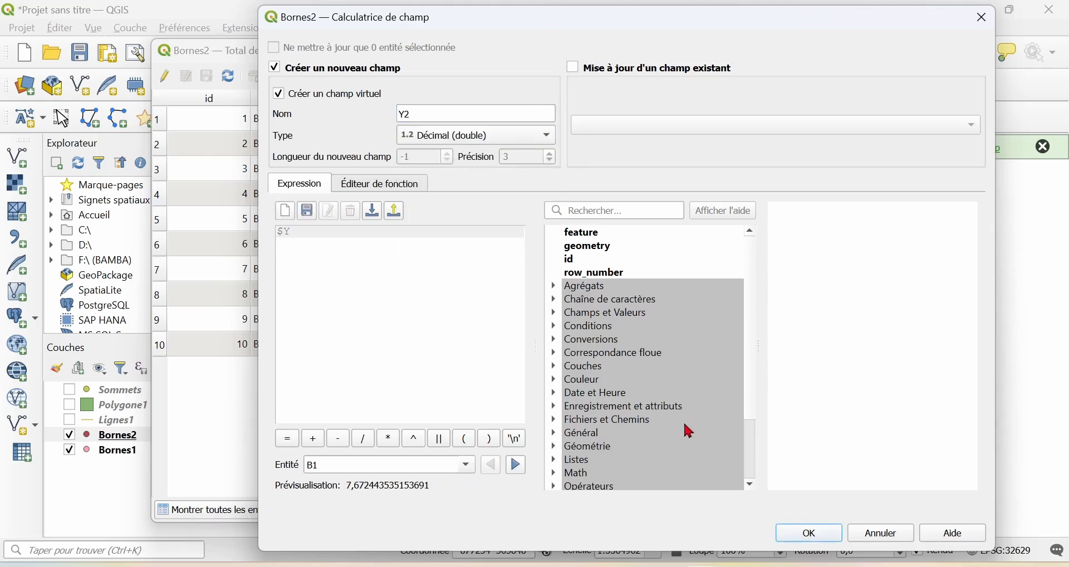
left_click(836, 545)
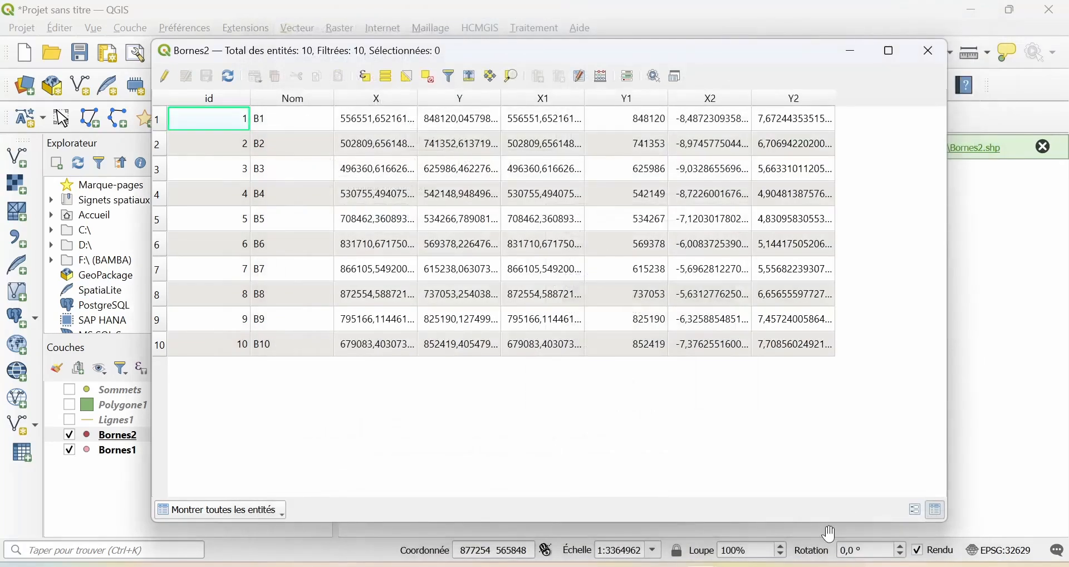